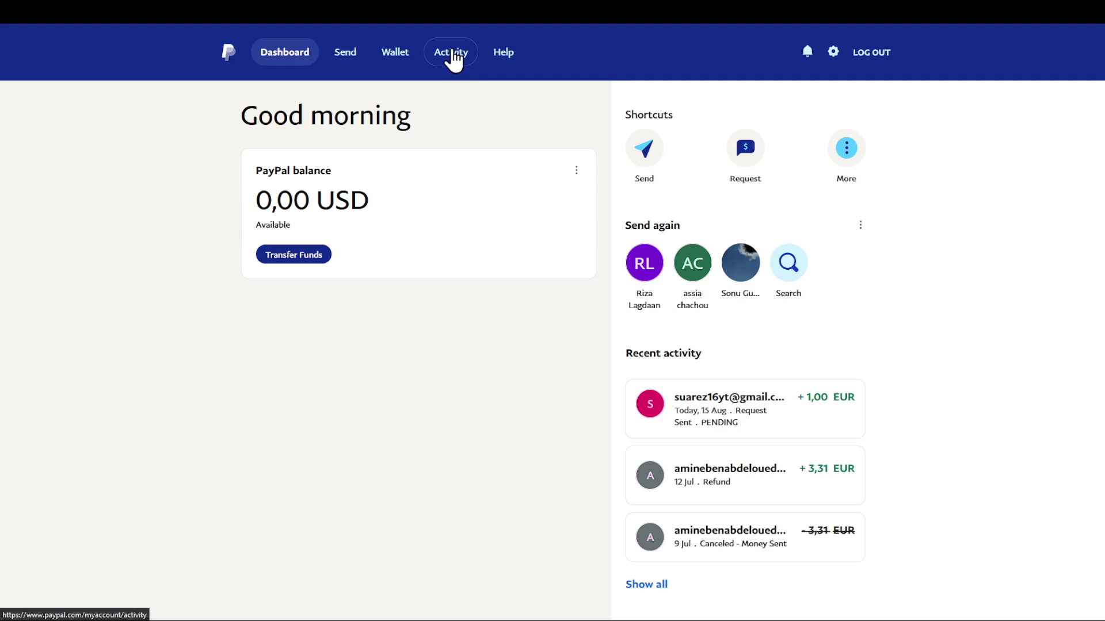
# Step: Open the Activity list and scroll back to the May 2022 Namecheap, Inc payments
pyautogui.click(455, 57)
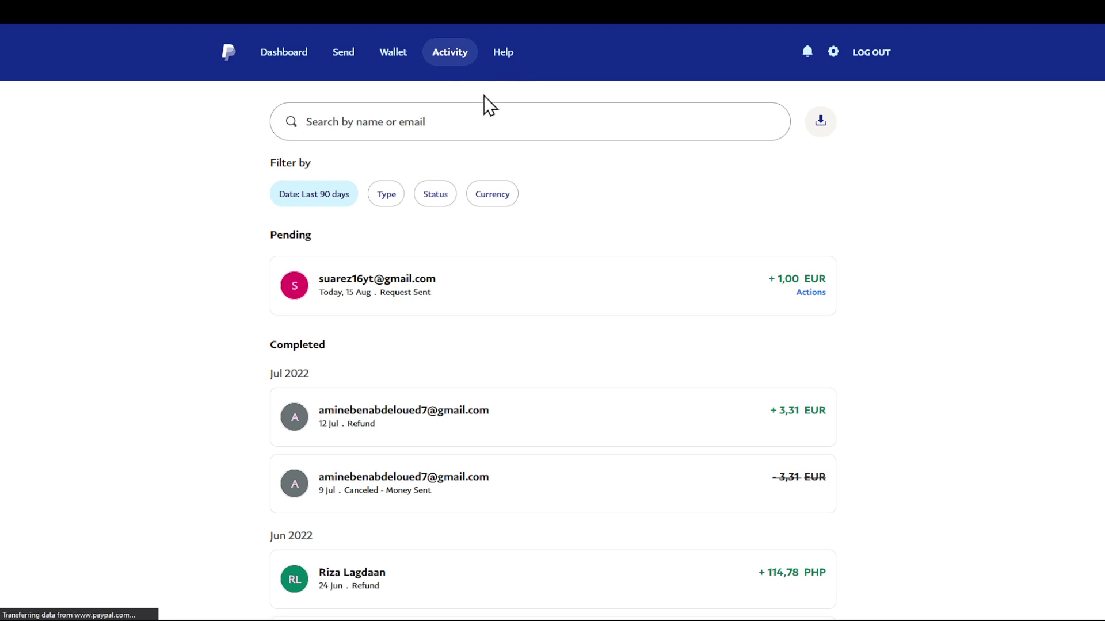
pyautogui.scroll(-2, 475, 239)
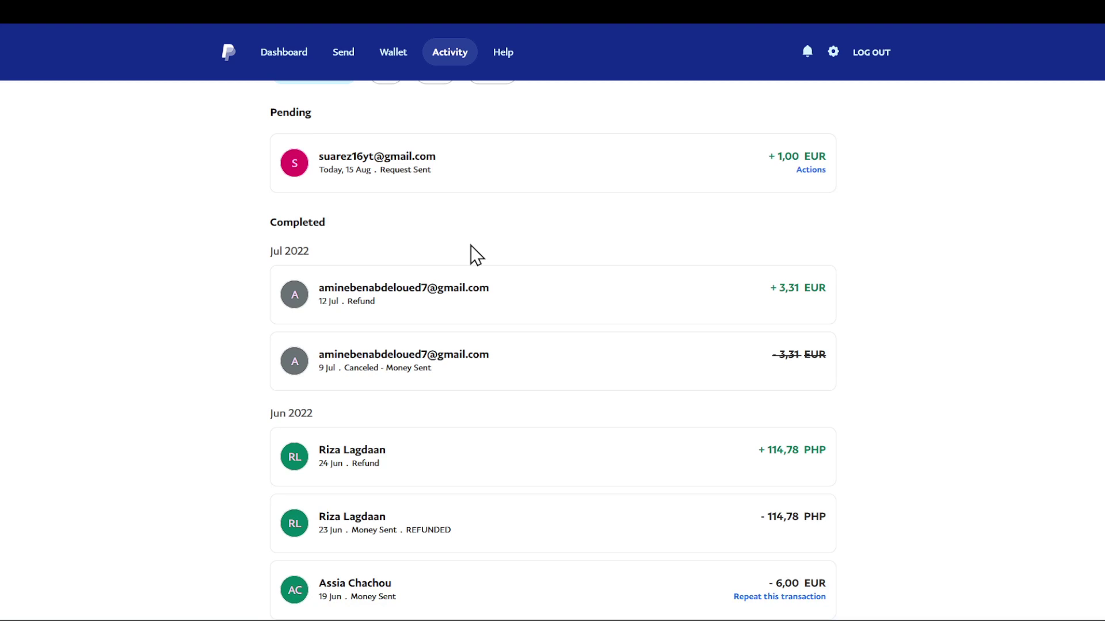
pyautogui.scroll(-1, 471, 245)
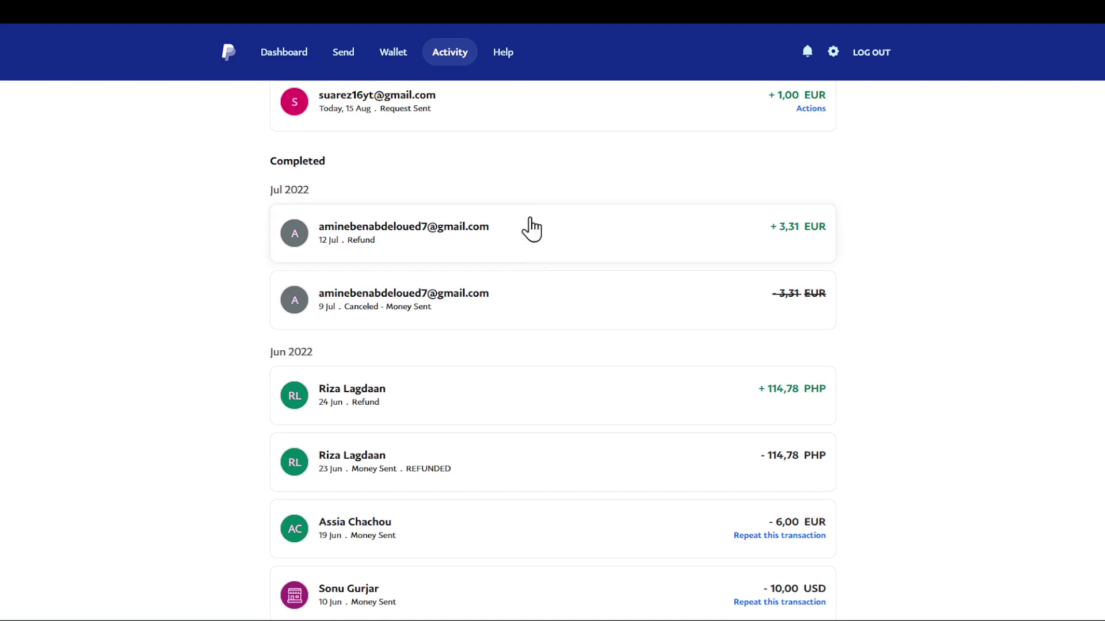
pyautogui.scroll(-2, 554, 249)
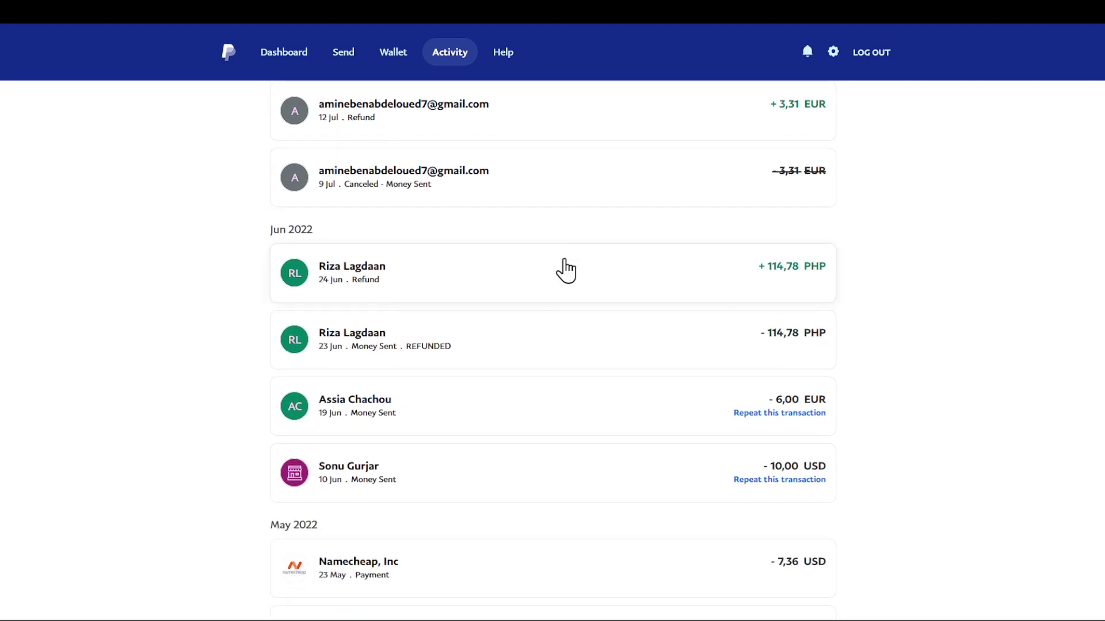
pyautogui.scroll(-3, 568, 328)
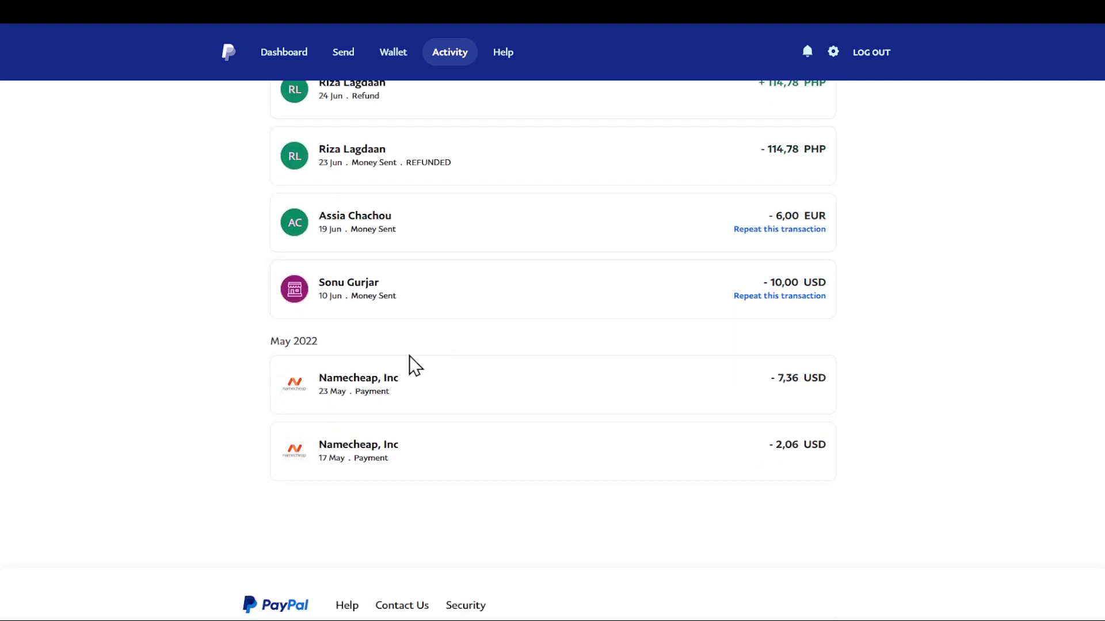
# Step: Expand the 23 May Namecheap, Inc 7,36 USD payment and review its futureisloading.com purchase details
pyautogui.click(397, 383)
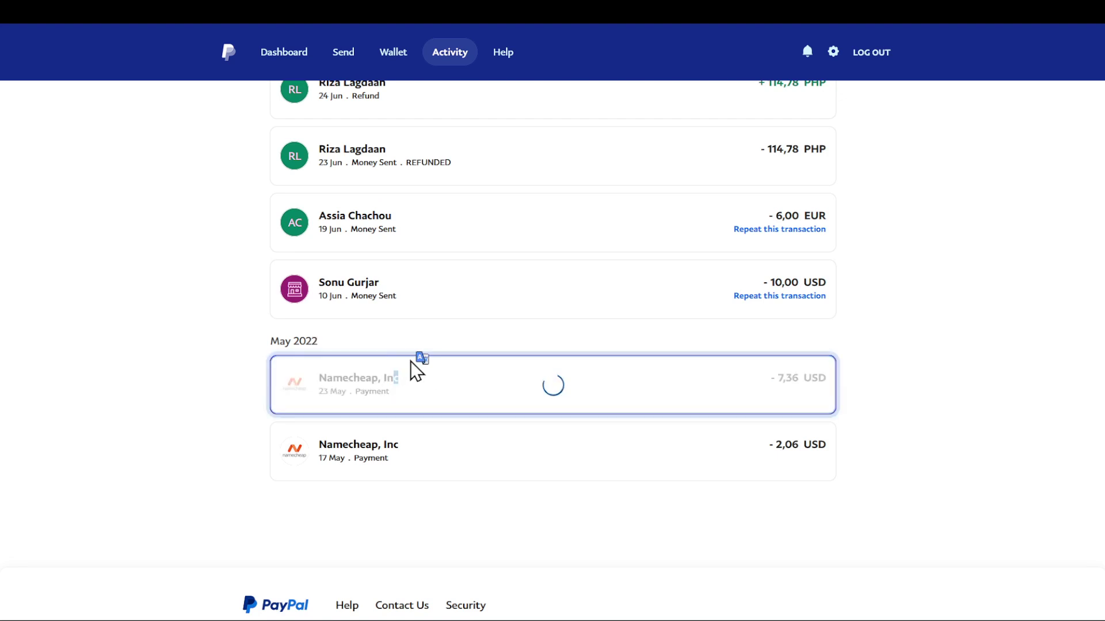
pyautogui.scroll(-2, 325, 293)
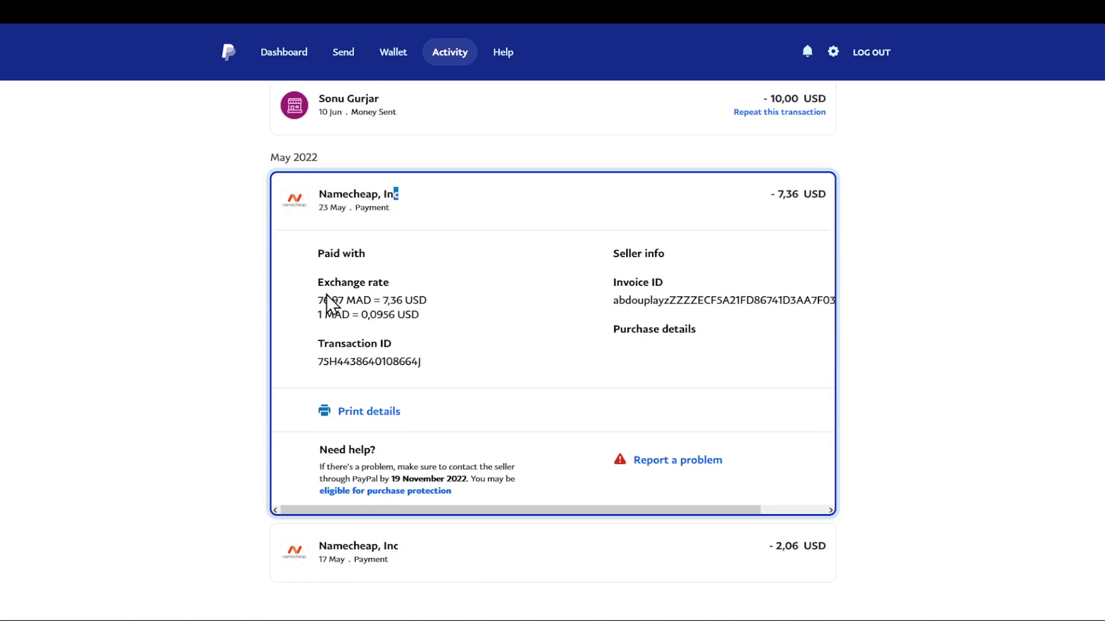
pyautogui.scroll(-1, 748, 351)
pyautogui.scroll(-1, 814, 341)
pyautogui.click(932, 316)
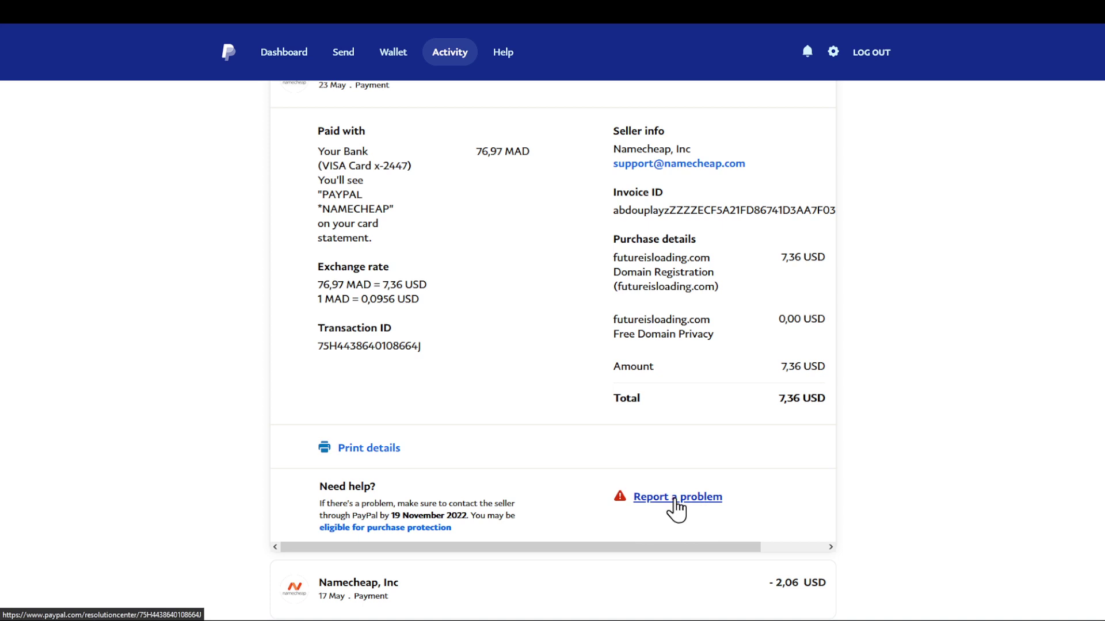
pyautogui.scroll(2, 747, 512)
pyautogui.scroll(-1, 766, 509)
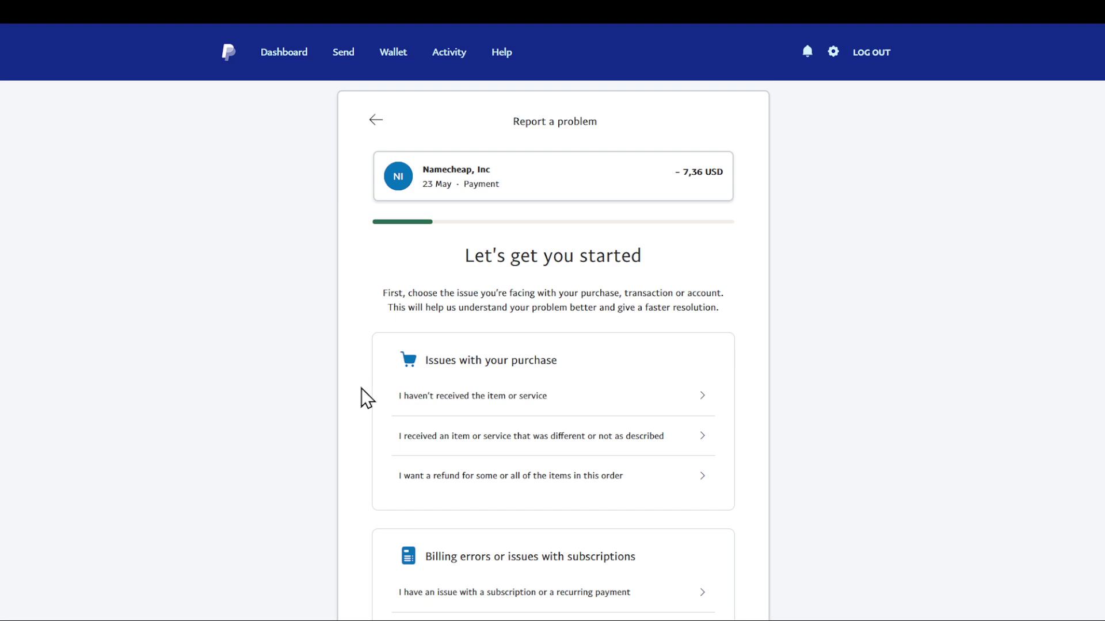
# Step: Scroll through the Namecheap payment's Report a problem issue categories
pyautogui.scroll(-3, 362, 389)
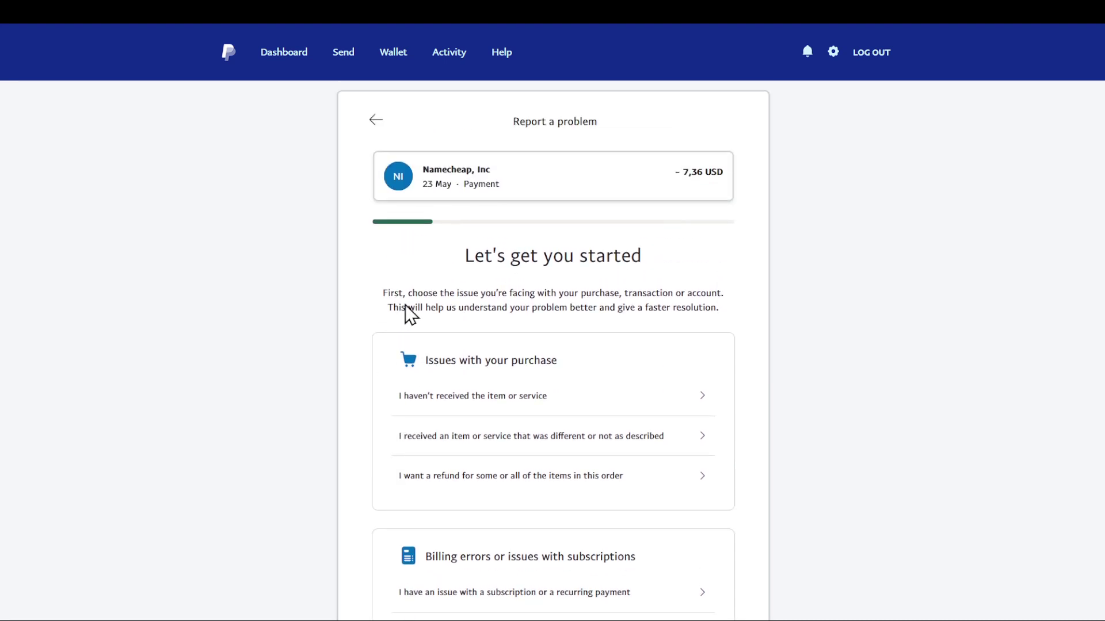
pyautogui.scroll(-7, 397, 306)
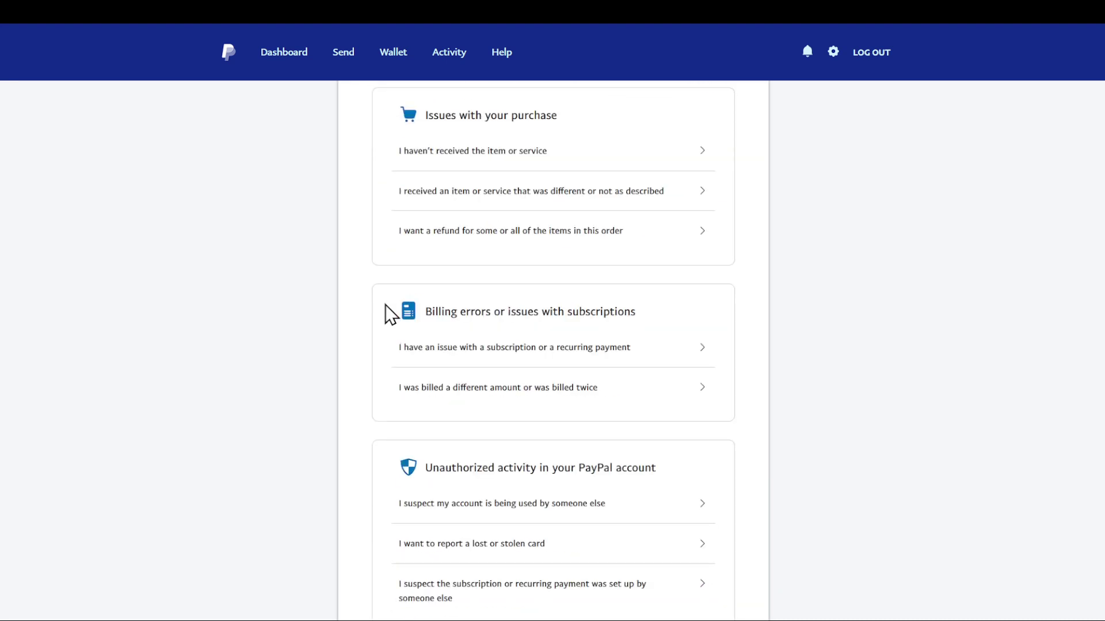
pyautogui.scroll(3, 484, 461)
pyautogui.scroll(2, 493, 394)
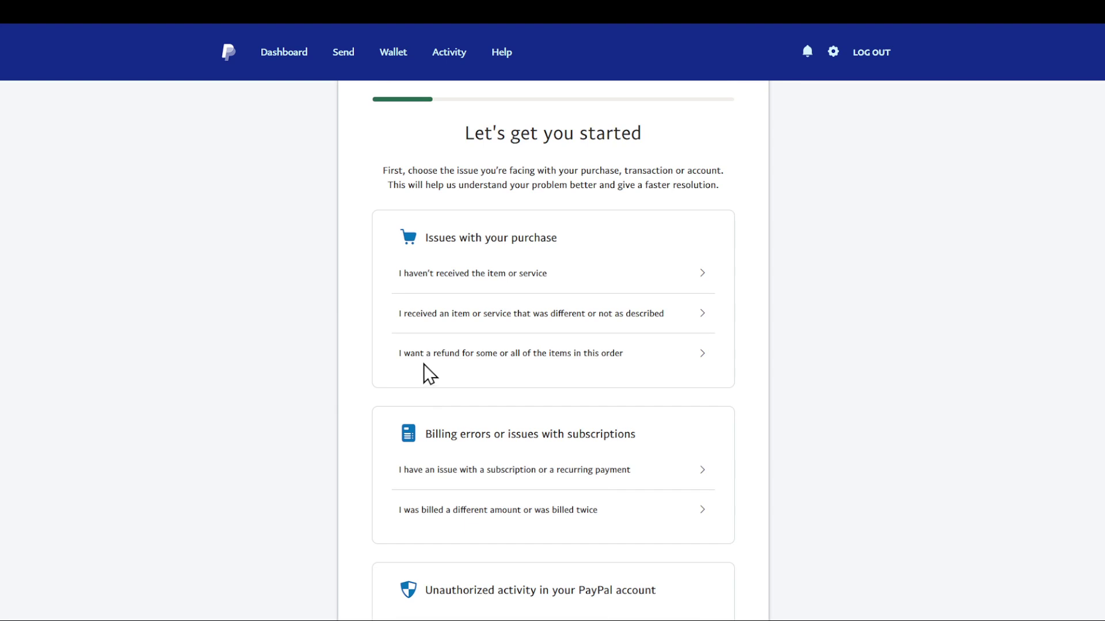
# Step: Request a refund for items in this order and remove the duplicate futureisloading.com item
pyautogui.click(496, 354)
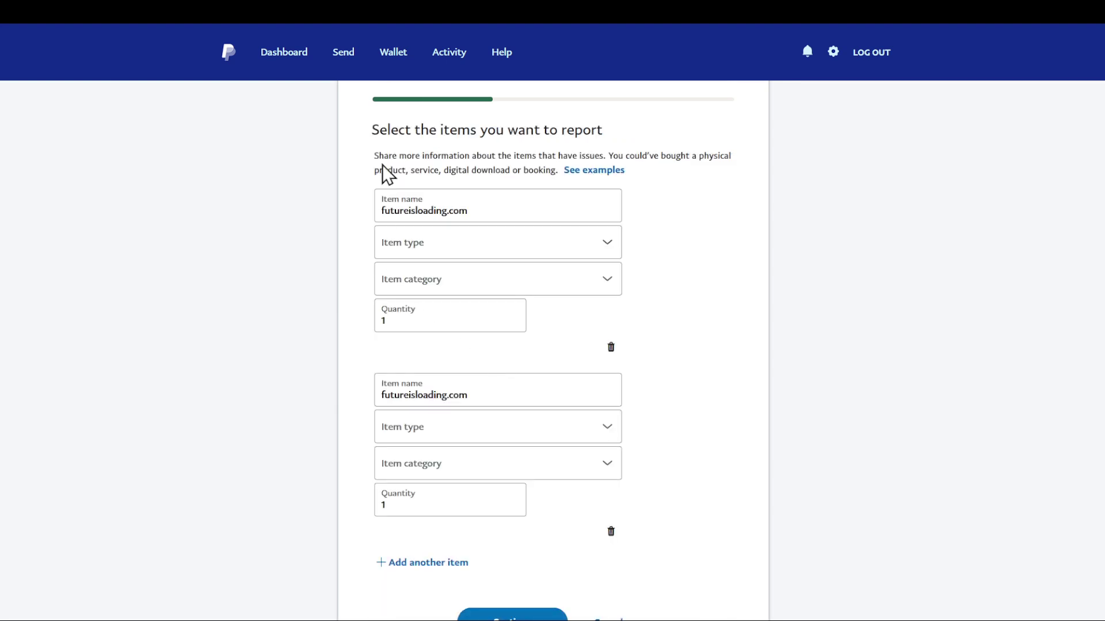
pyautogui.scroll(-2, 345, 506)
pyautogui.scroll(3, 345, 529)
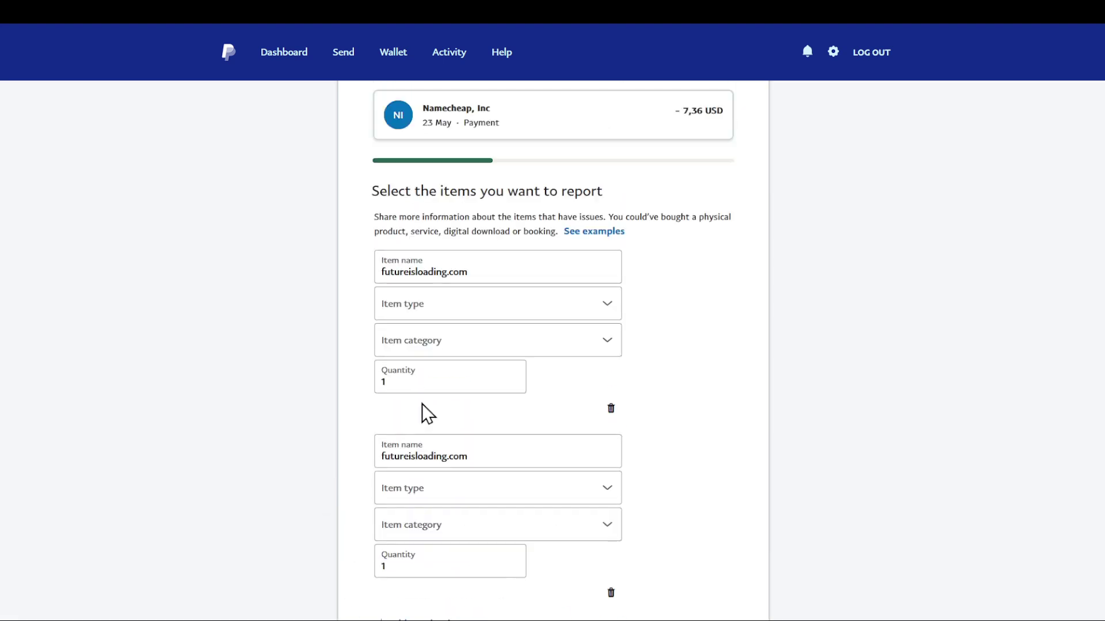
pyautogui.scroll(-3, 424, 412)
pyautogui.click(611, 409)
pyautogui.scroll(2, 483, 362)
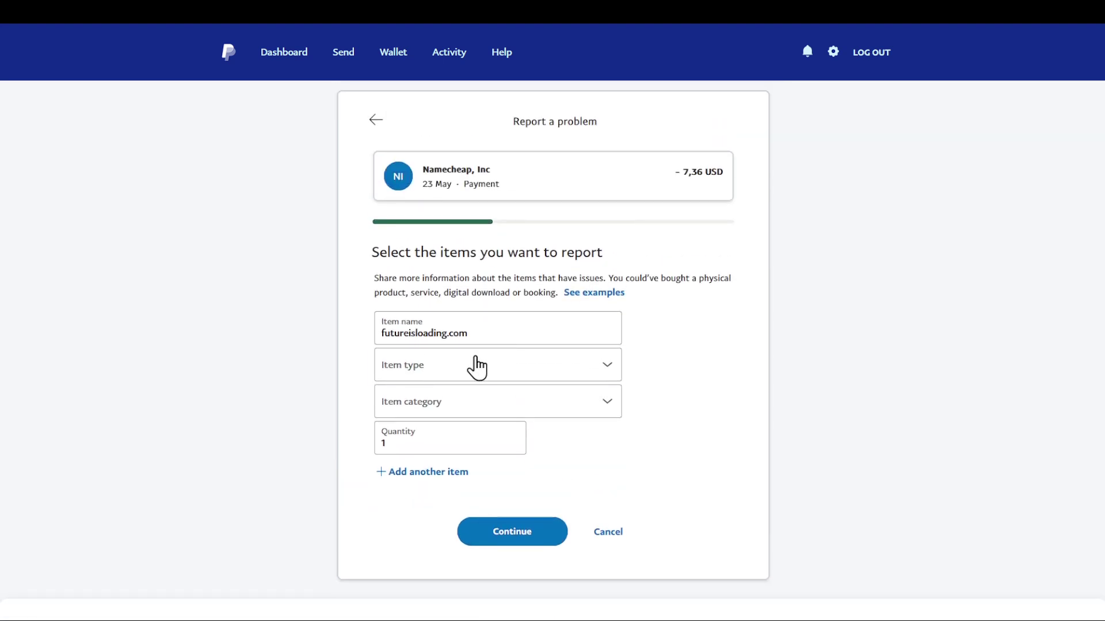
# Step: Set the futureisloading.com item to type Service, category Installation, quantity 1
pyautogui.click(477, 365)
pyautogui.click(413, 436)
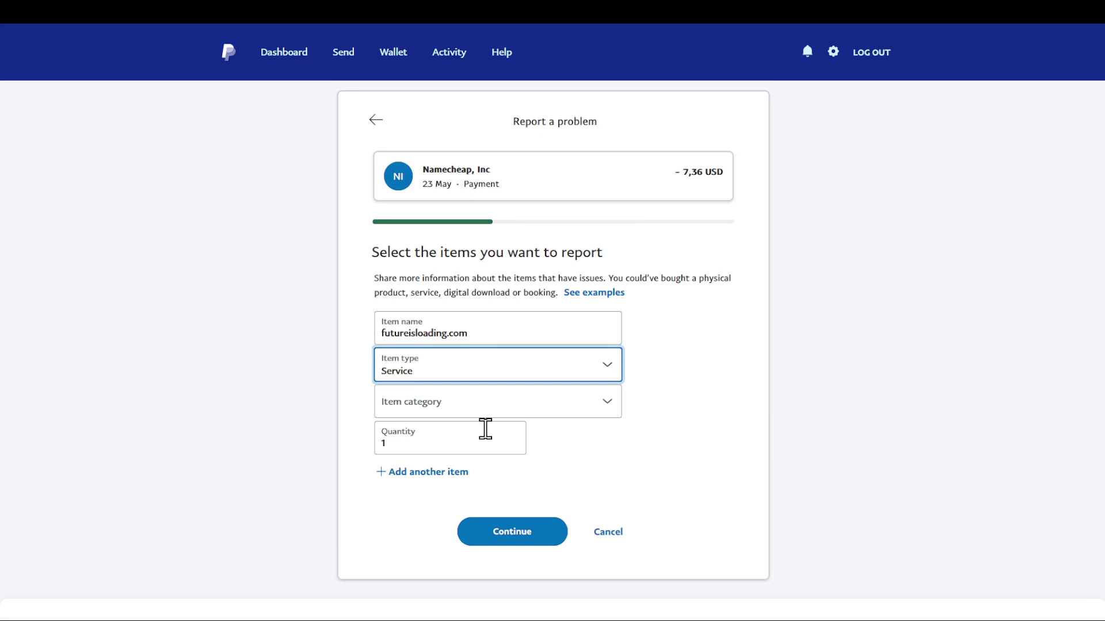
pyautogui.click(592, 423)
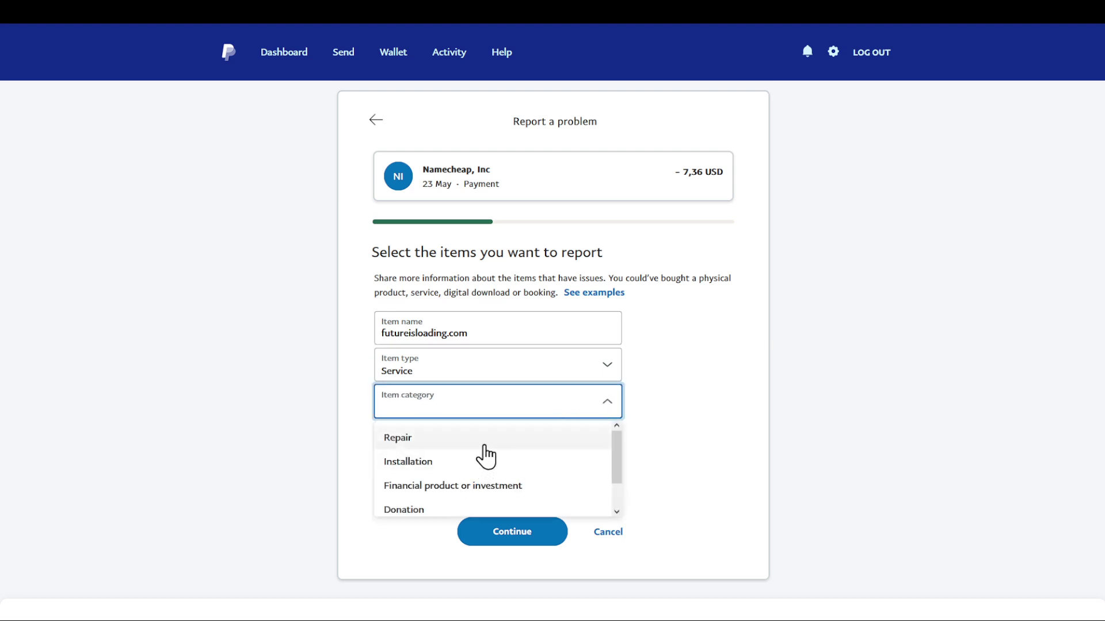
pyautogui.scroll(-1, 480, 485)
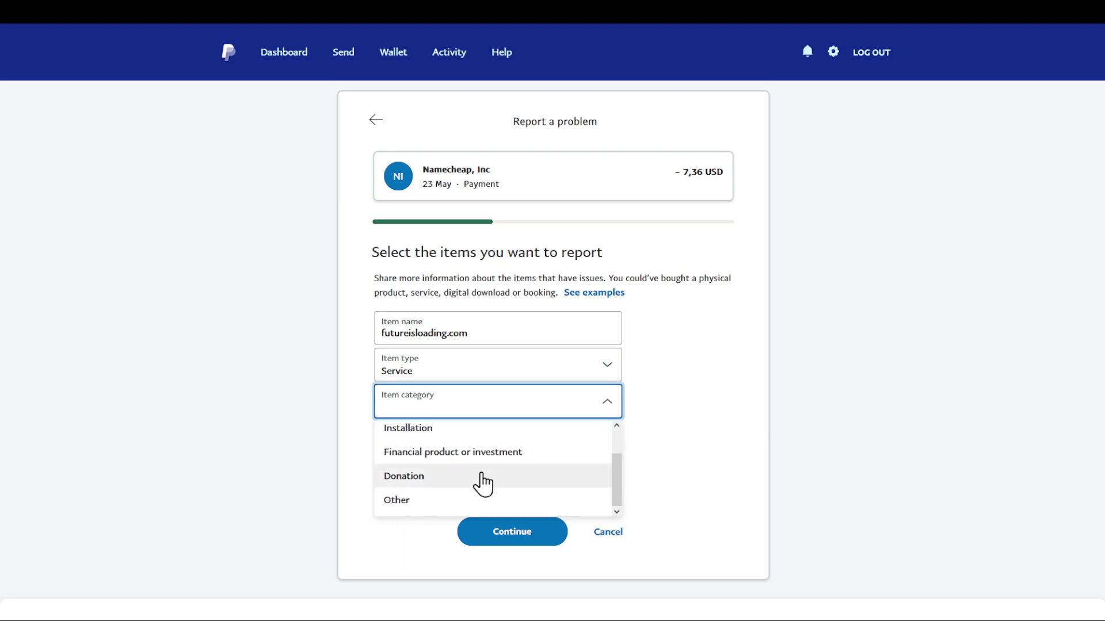
pyautogui.scroll(1, 482, 483)
pyautogui.click(481, 459)
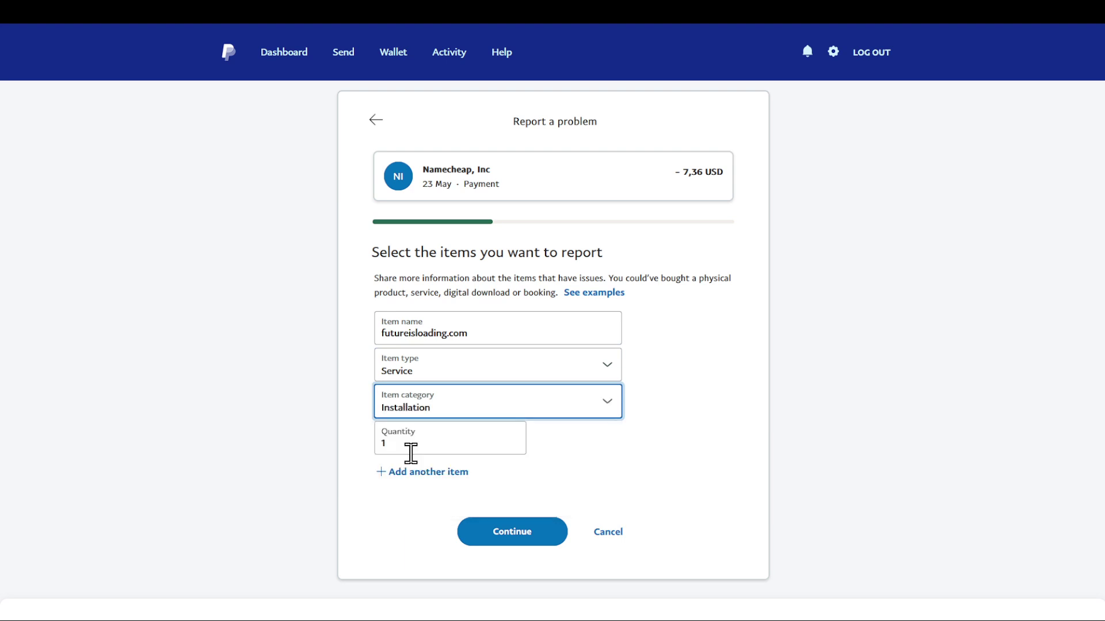
pyautogui.click(519, 533)
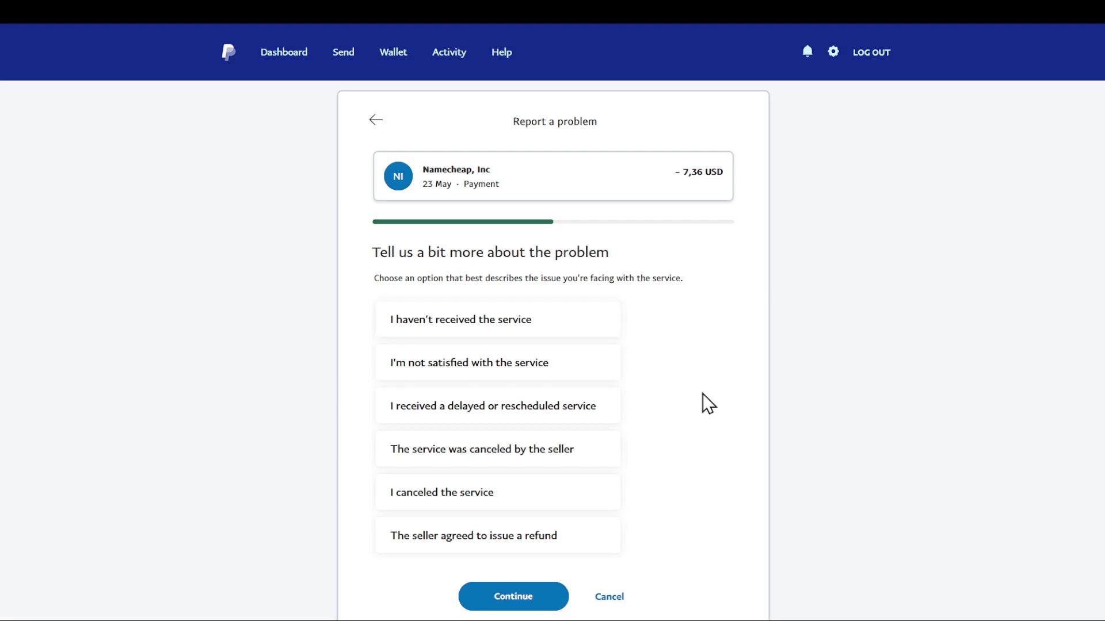
# Step: Choose 'I canceled the service' as the problem
pyautogui.click(495, 507)
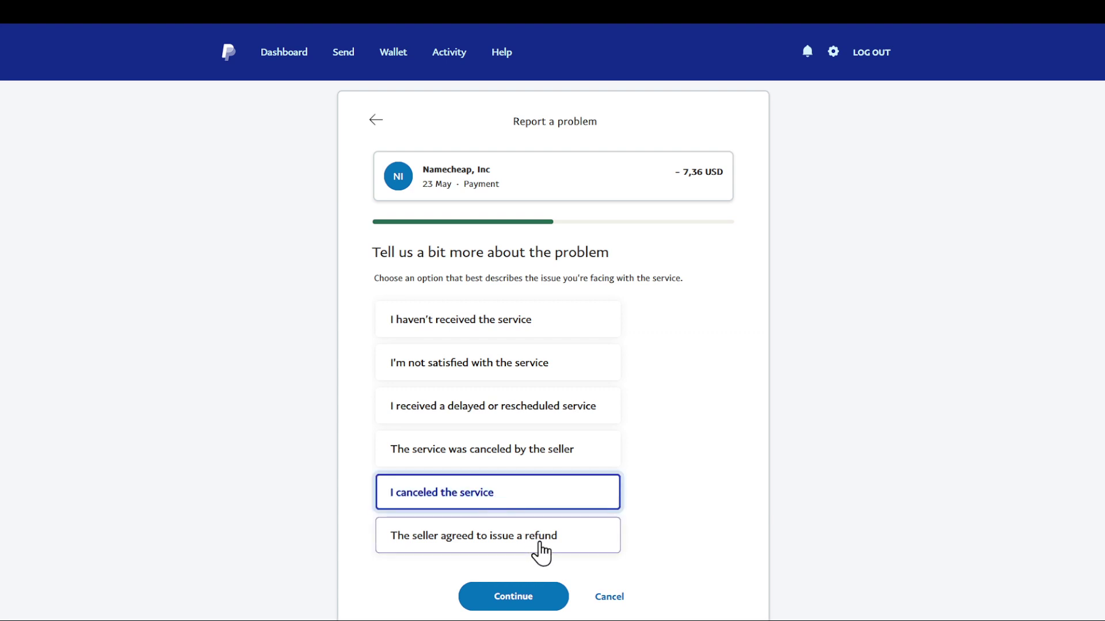
# Step: Continue to the Provide other details step and review its cancellation and refund fields
pyautogui.click(528, 584)
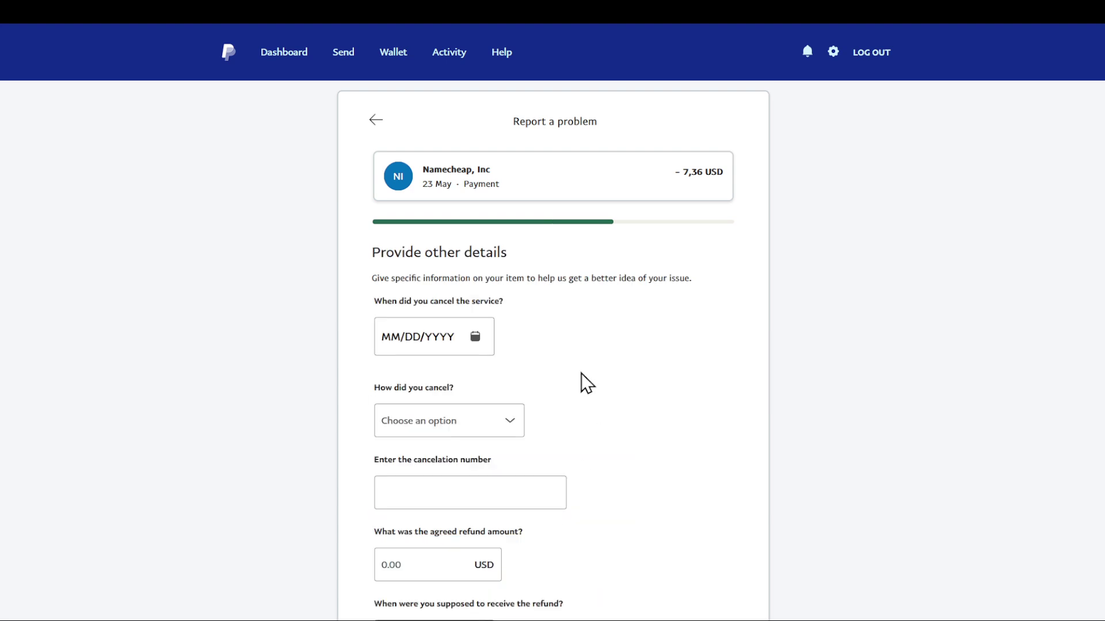
pyautogui.scroll(-1, 581, 374)
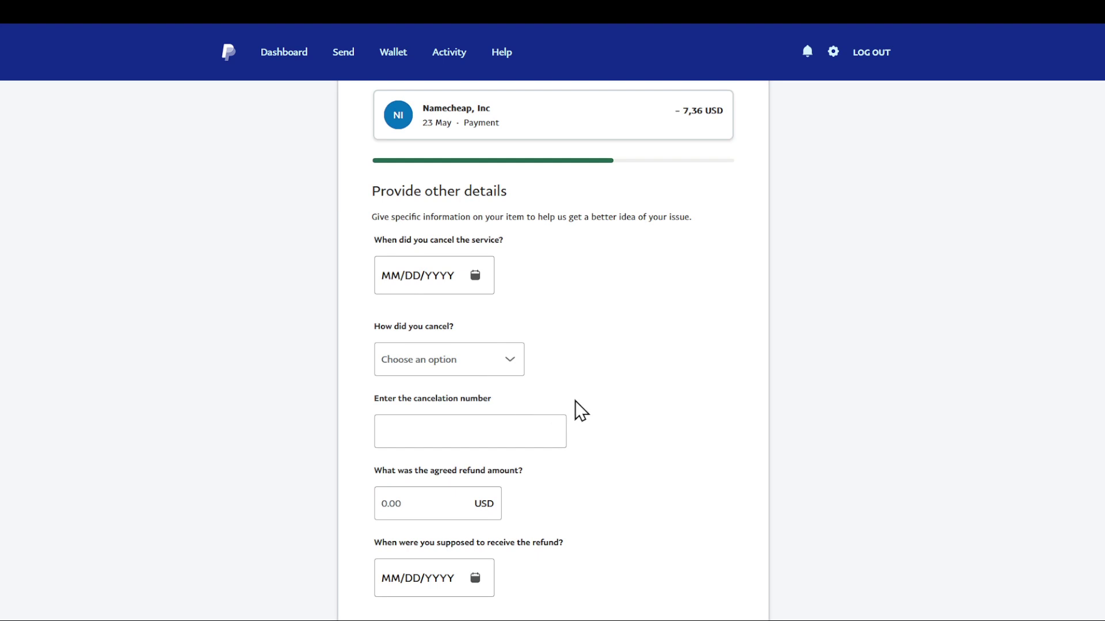
pyautogui.scroll(-2, 569, 405)
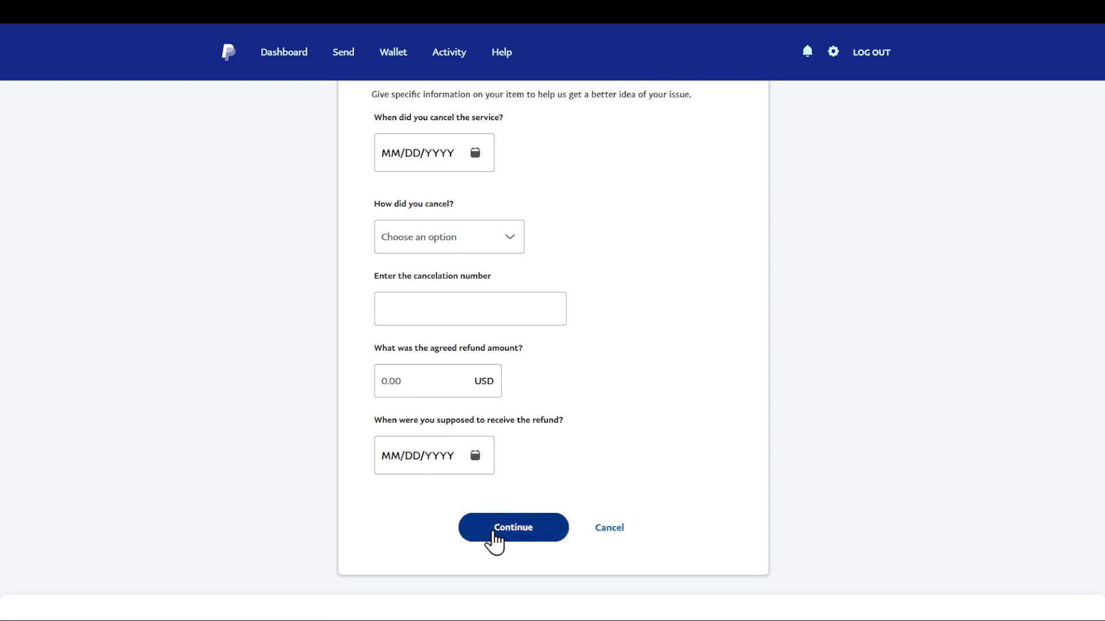
pyautogui.scroll(3, 516, 488)
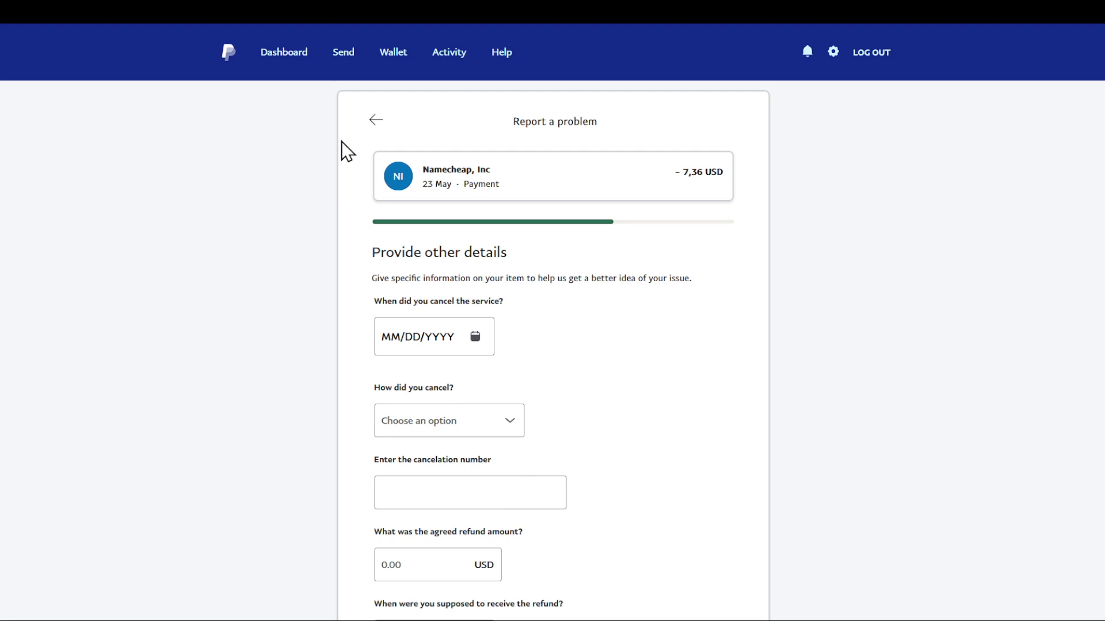
# Step: Go back and change the problem to 'I haven't received the service'
pyautogui.click(377, 124)
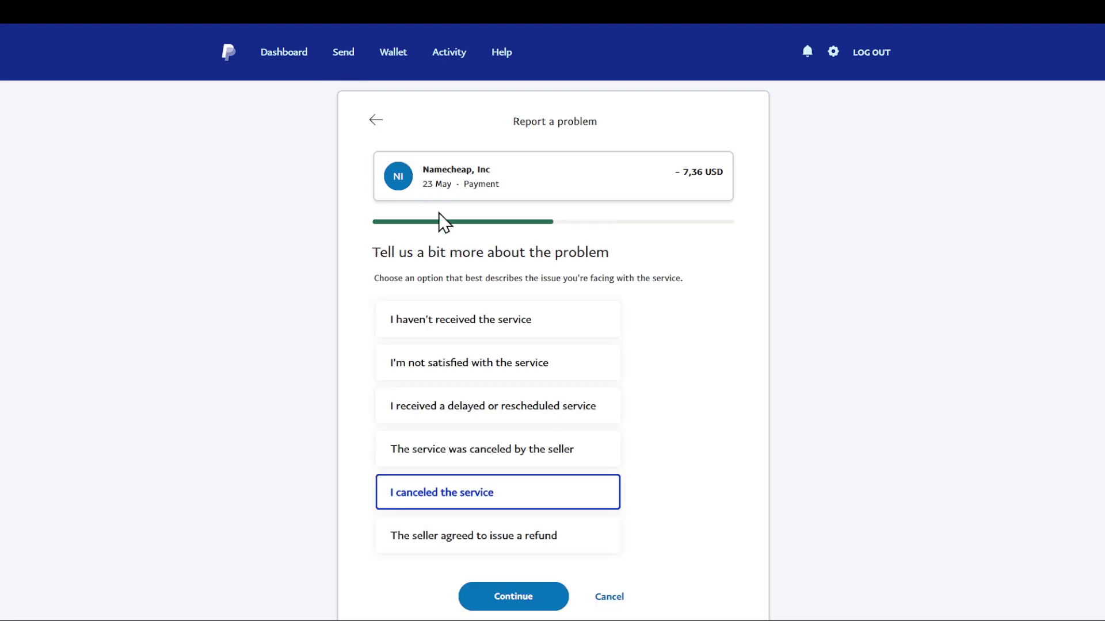
pyautogui.scroll(-1, 496, 276)
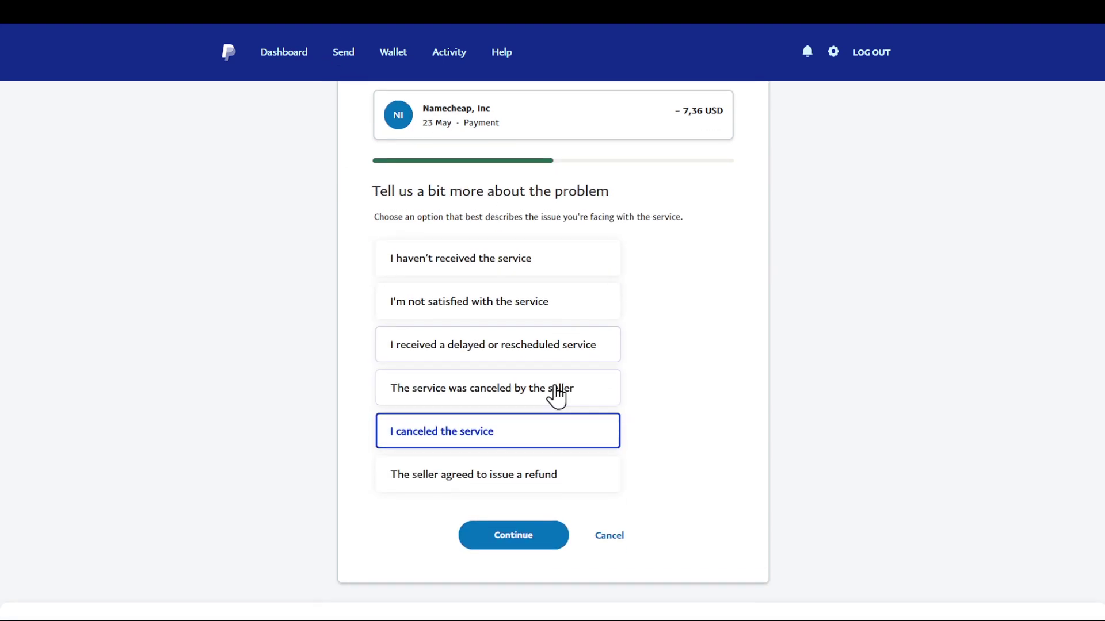
pyautogui.click(538, 258)
pyautogui.click(527, 534)
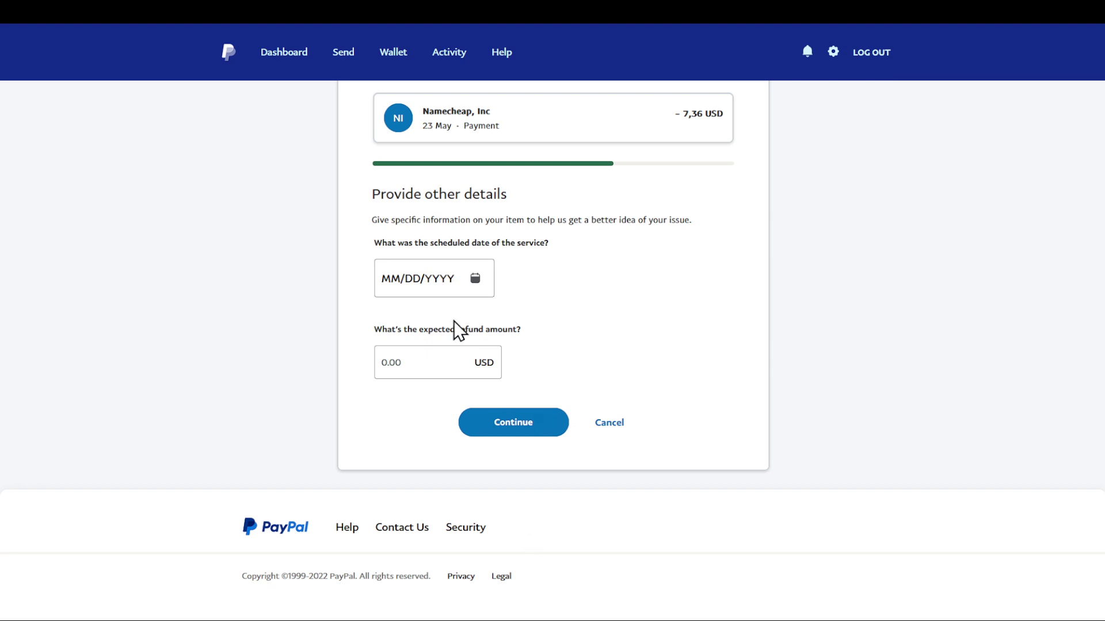
# Step: Set the scheduled service date to June 14, 2022 and enter 1 as the expected refund
pyautogui.click(426, 280)
pyautogui.click(475, 279)
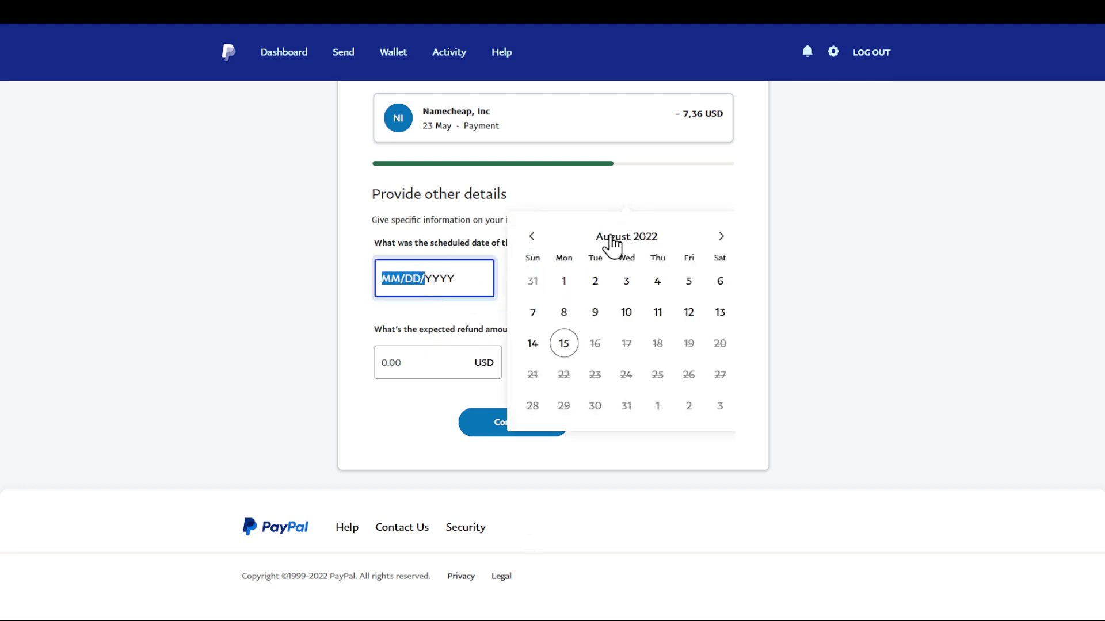
pyautogui.click(539, 233)
pyautogui.click(540, 233)
pyautogui.click(592, 348)
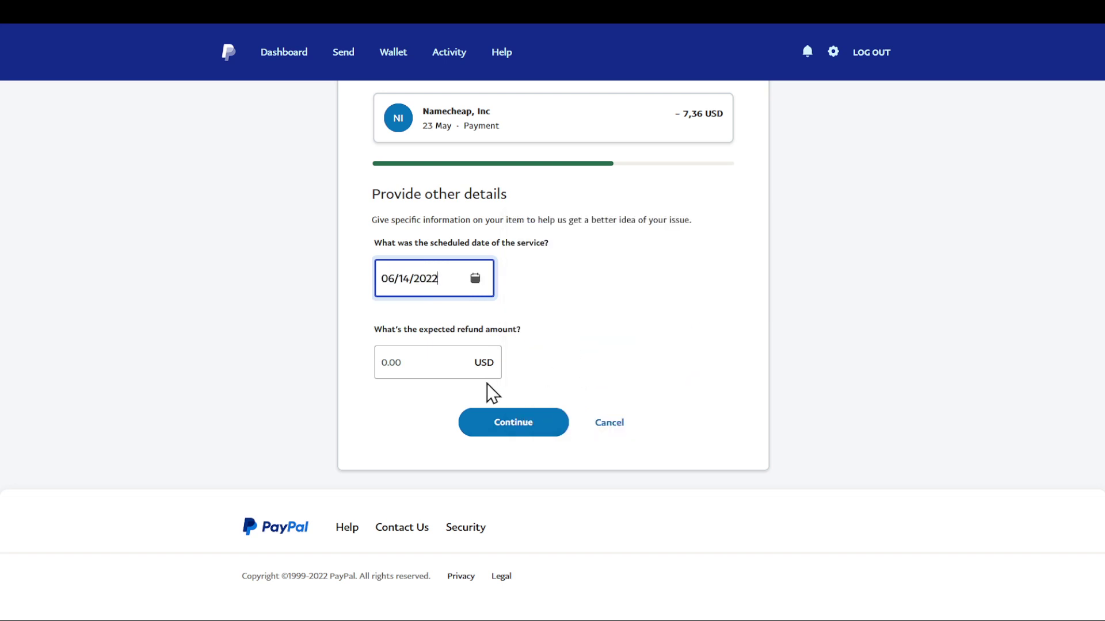
pyautogui.click(444, 369)
pyautogui.write('1')
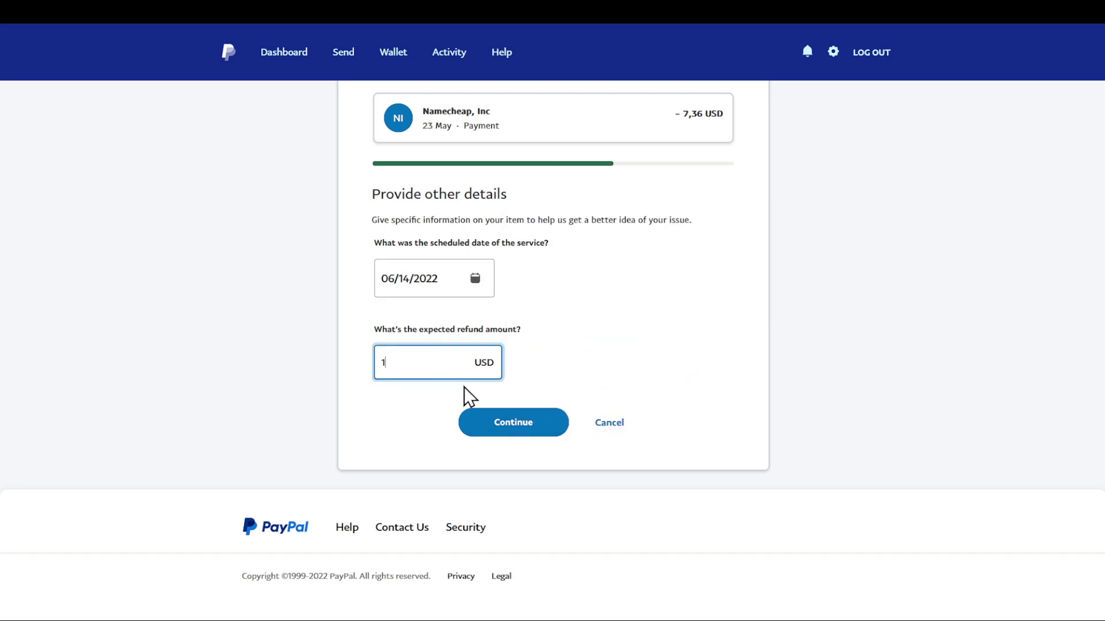
pyautogui.click(512, 428)
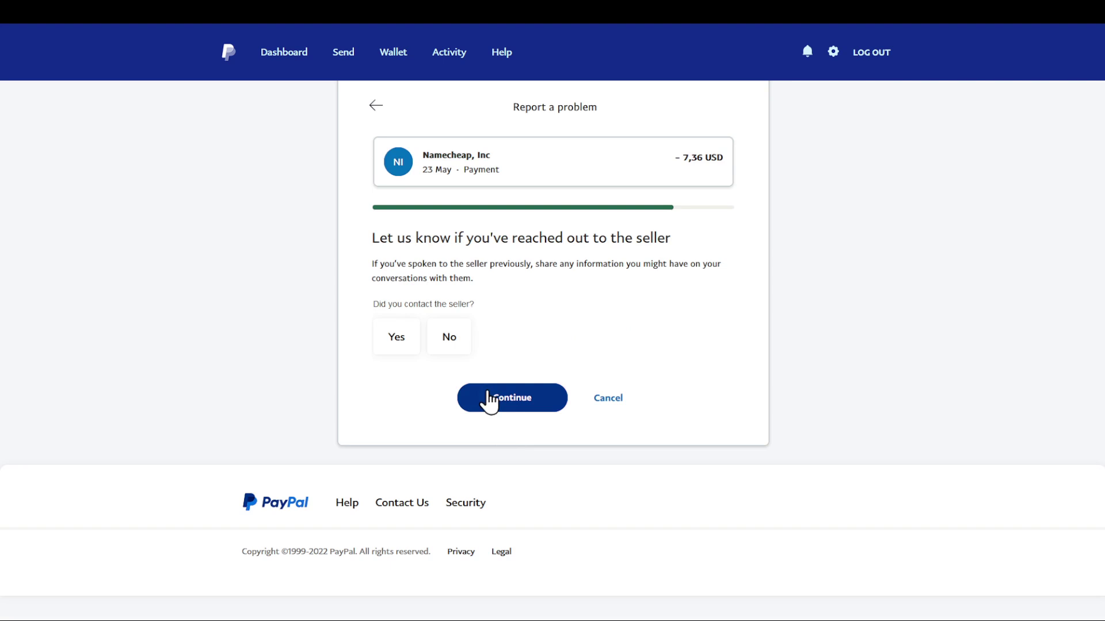